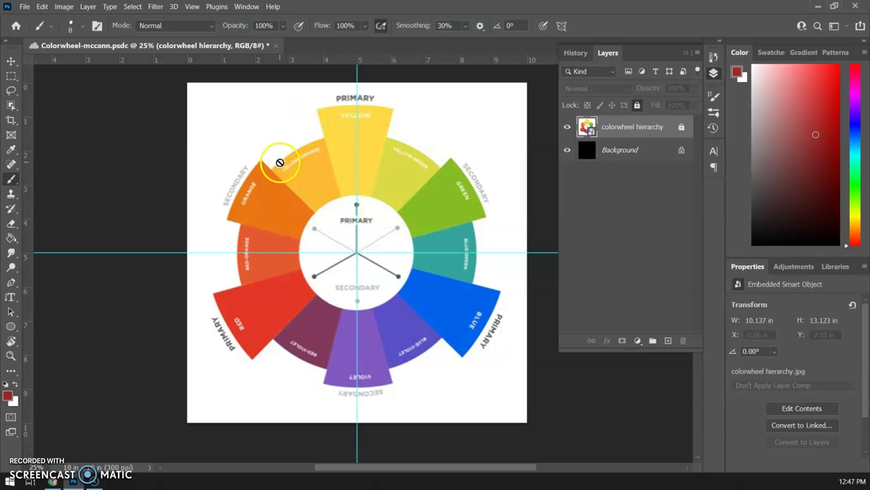
Step: Open the vela photo of the soccer player from the computer's Desktop
click(25, 7)
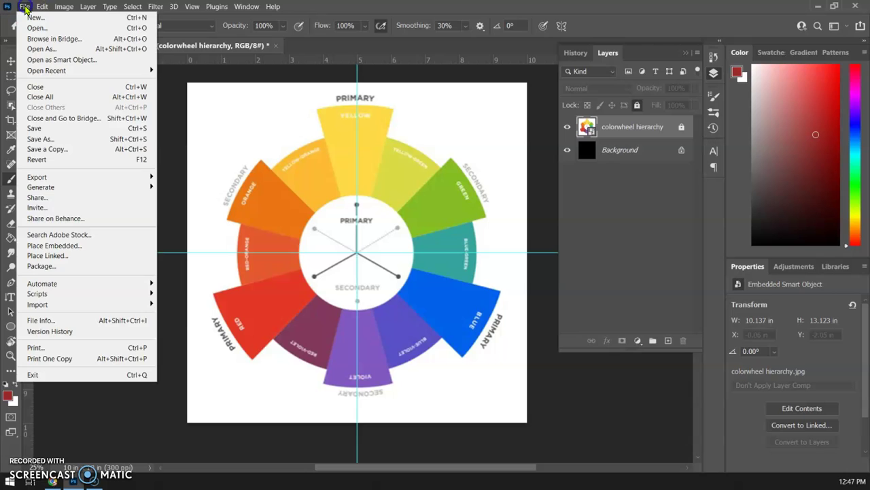
click(30, 29)
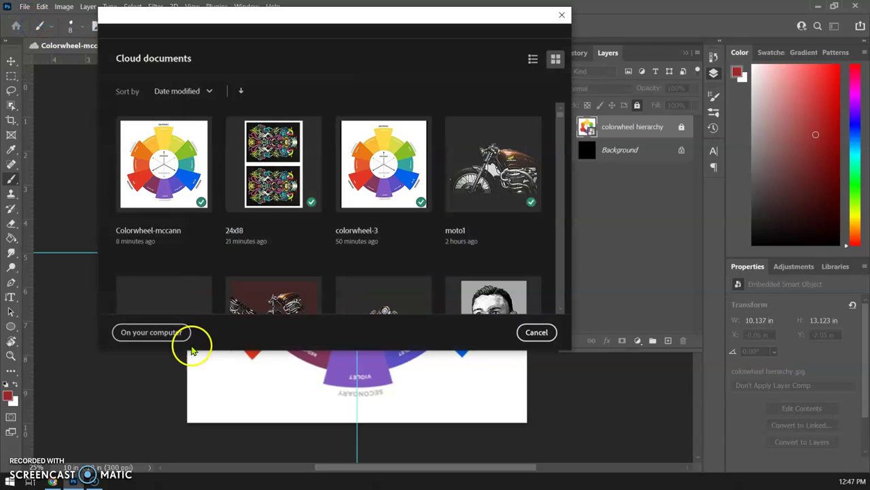
click(171, 333)
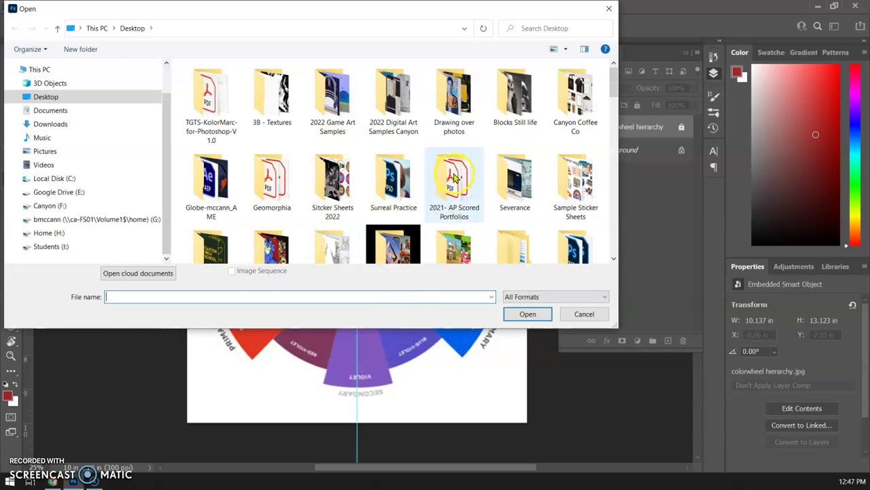
scroll(585, 102, down, 5)
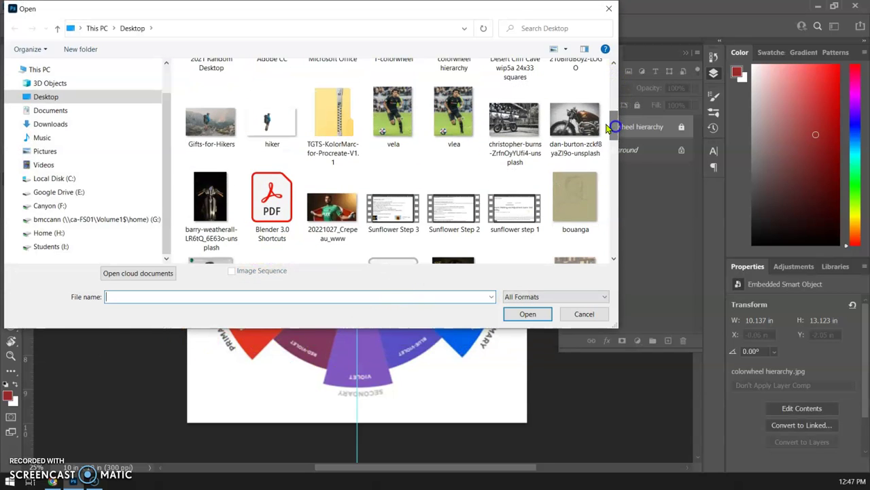
click(388, 114)
click(530, 316)
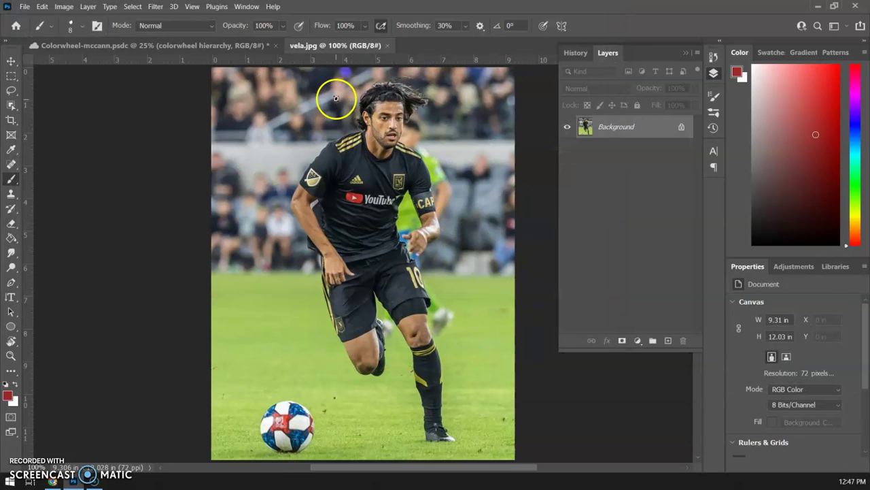
click(255, 47)
click(328, 48)
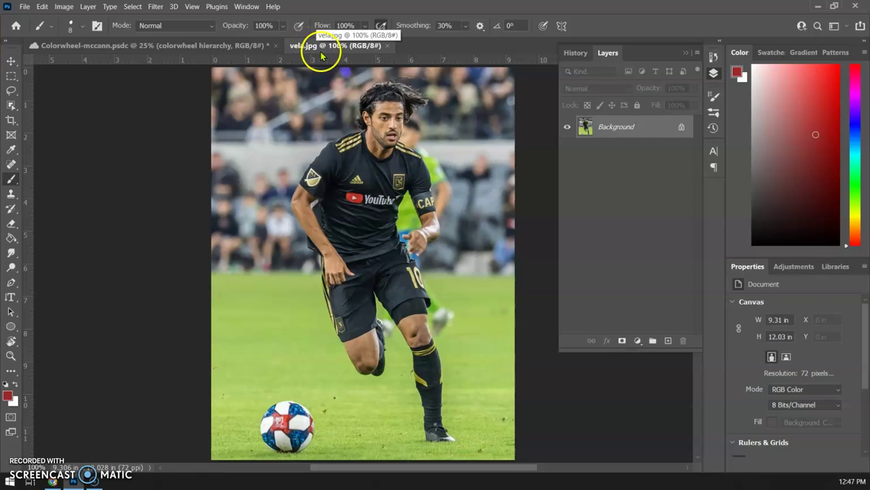
mouse_move(316, 46)
mouse_down()
mouse_move(320, 52)
mouse_move(316, 44)
mouse_move(307, 54)
mouse_move(299, 46)
mouse_up()
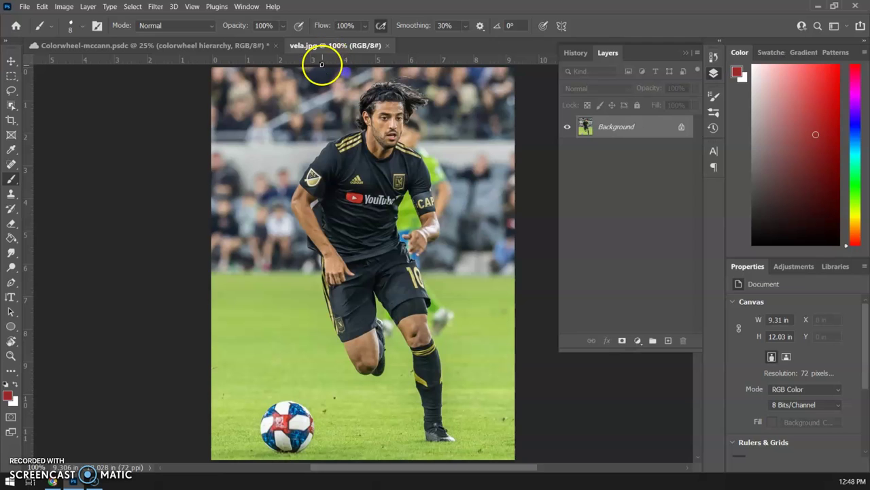
Step: Select the soccer player with the Object Selection tool and add a layer mask that hides the background
click(11, 106)
drag(282, 74, 461, 450)
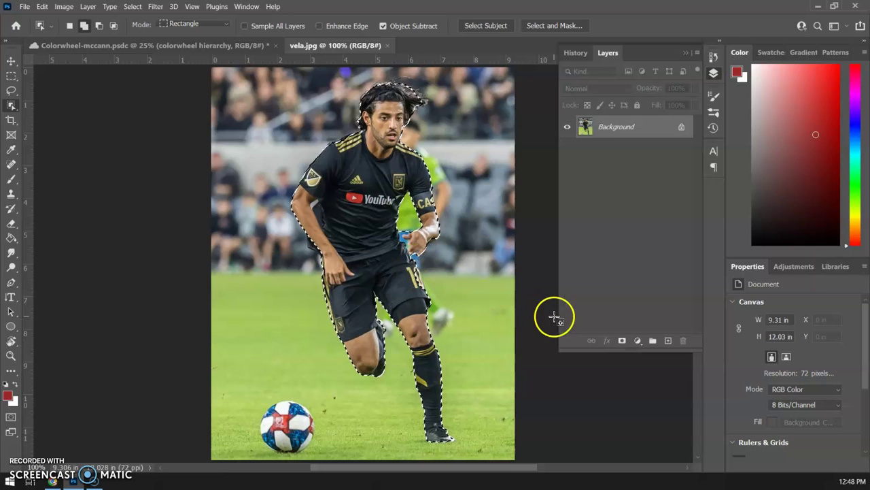
click(622, 340)
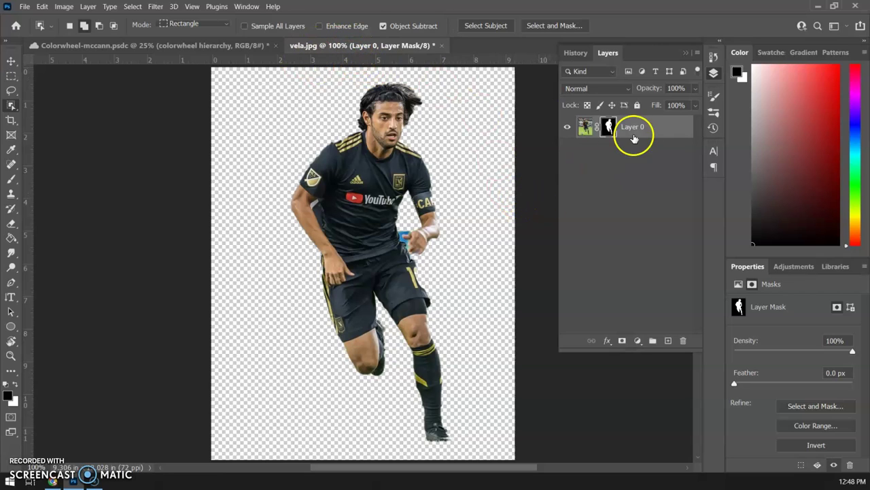
Step: Save the masked player to cloud documents under the suggested vela name and close the document
click(25, 7)
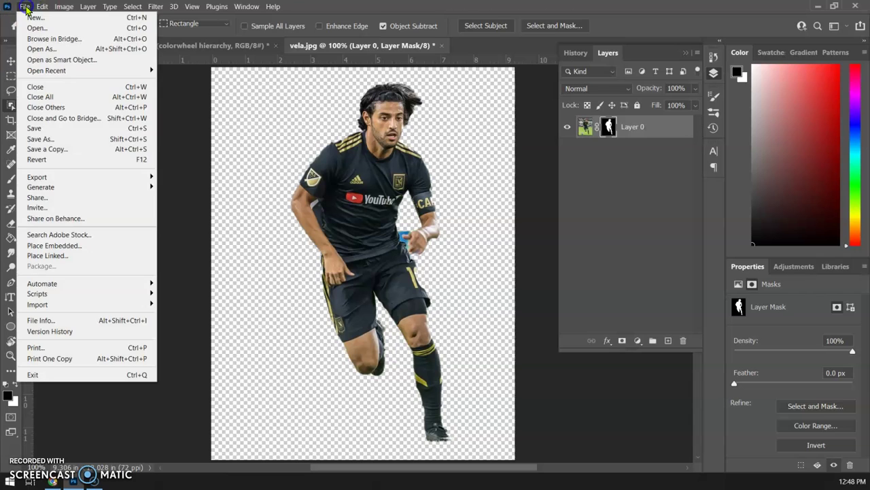
click(38, 139)
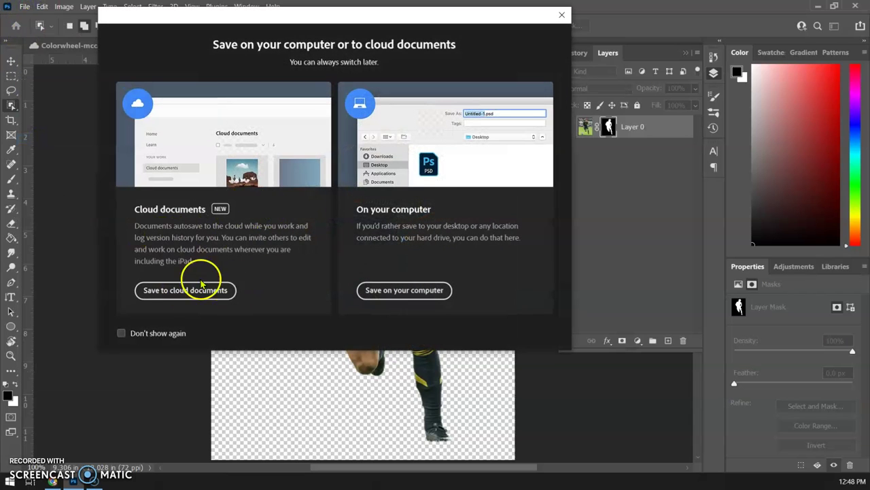
click(198, 292)
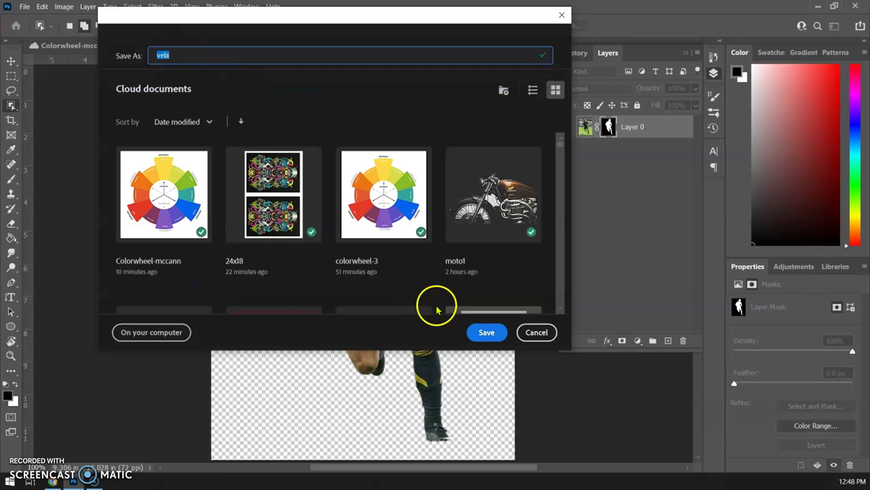
click(488, 334)
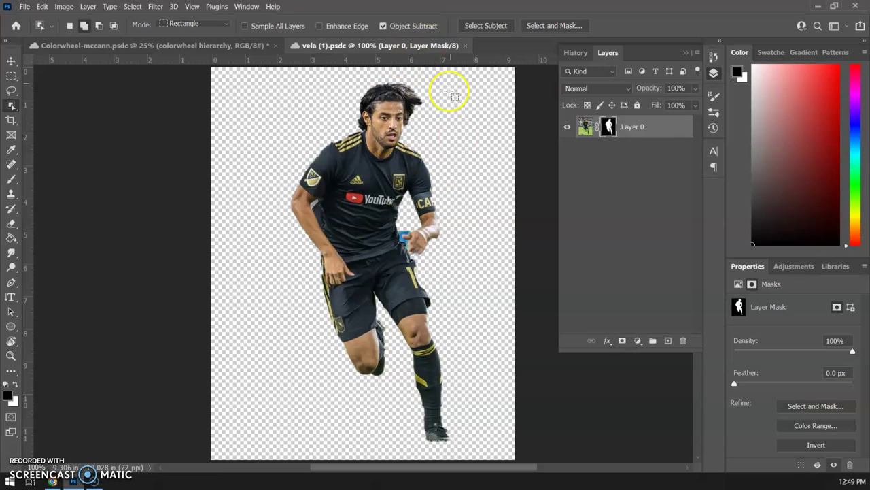
click(467, 46)
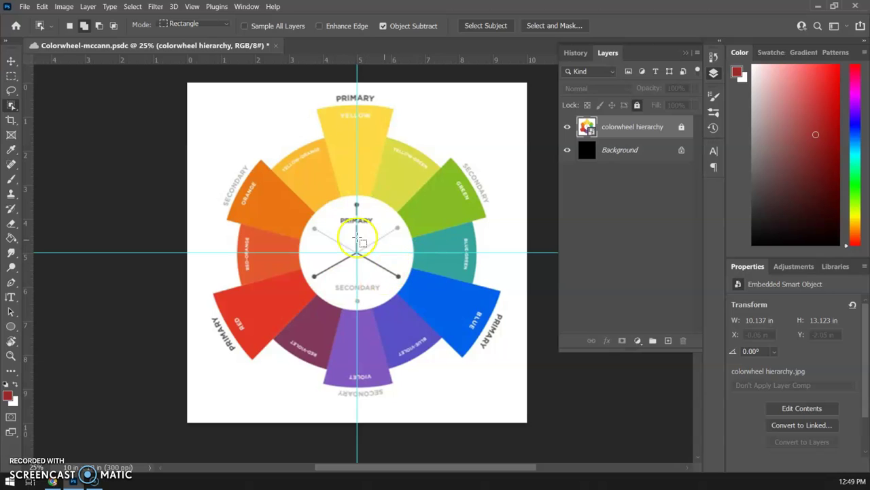
Step: Place the vela (1) cloud document as an embedded object in the color wheel document
click(24, 6)
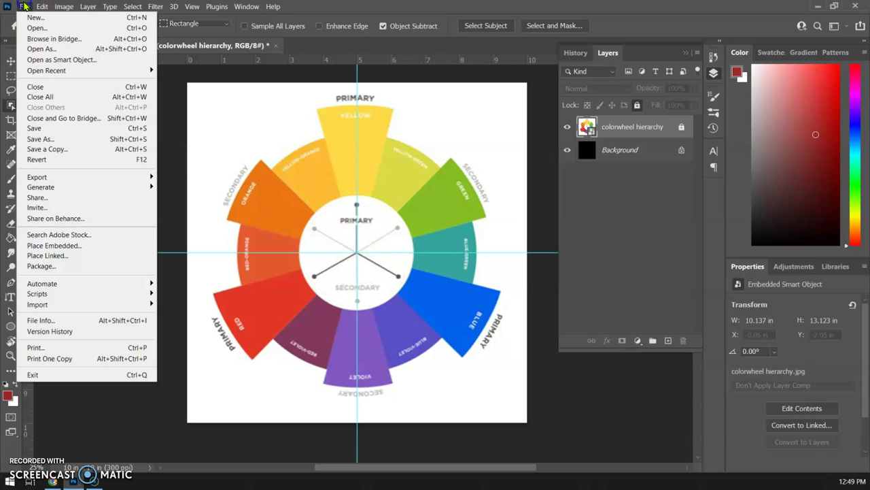
click(33, 251)
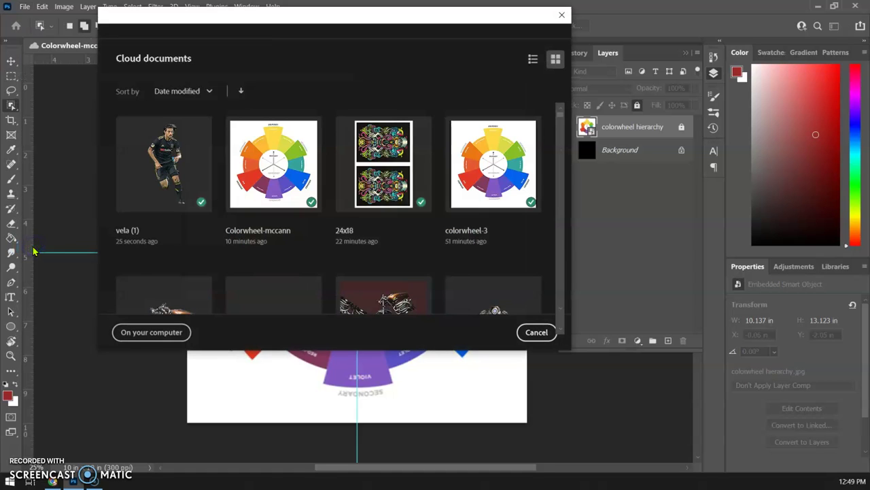
click(167, 152)
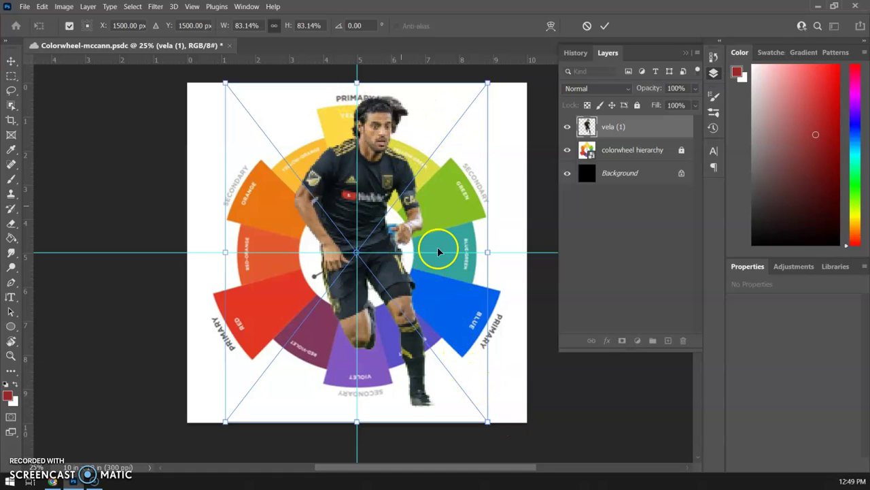
Step: Scale the placed player to about 40%, rotate it about 10.45° and position it over the yellow wedge with the foot near the wheel's center
drag(488, 421, 370, 234)
drag(296, 118, 335, 130)
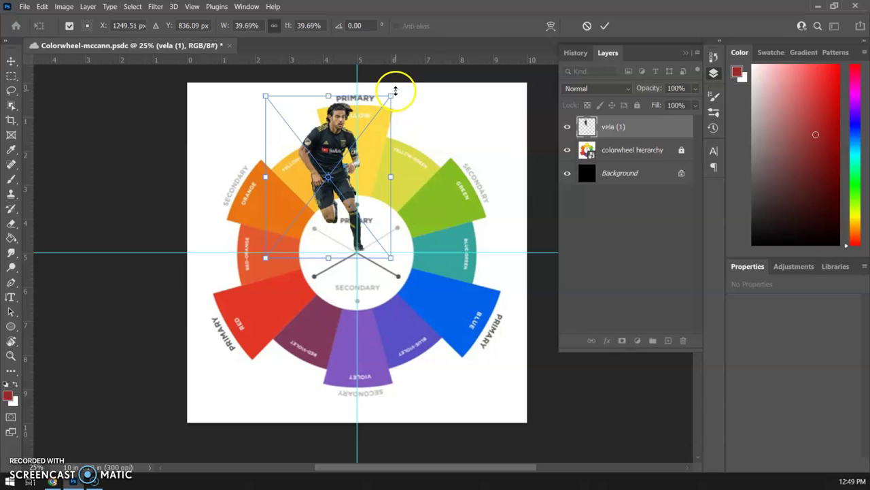
drag(397, 89, 407, 109)
mouse_move(349, 136)
mouse_down()
mouse_move(345, 100)
mouse_move(366, 134)
mouse_move(358, 134)
mouse_up()
drag(417, 104, 420, 100)
key(Return)
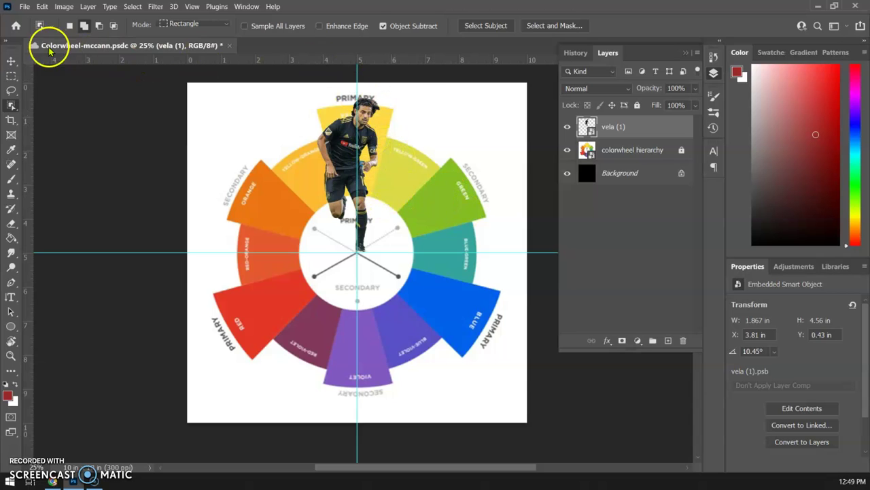
click(11, 60)
drag(362, 140, 368, 140)
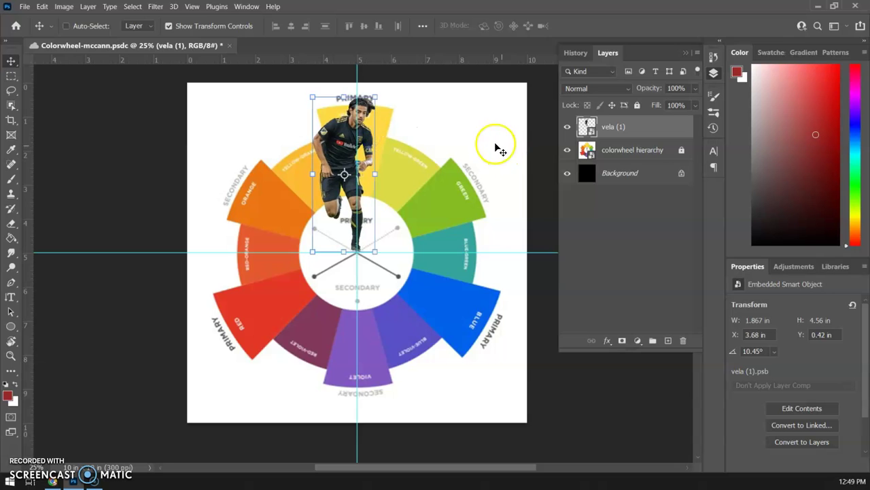
Step: Open the contents of the vela (1) smart object, paint black on its layer mask to hide the hand beside the shorts, and save the changes on closing
key(ctrl+plus)
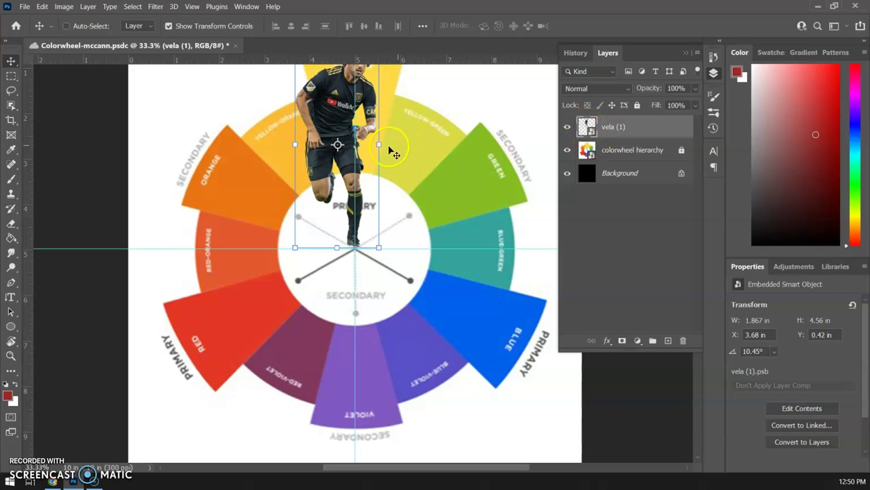
key(ctrl+plus)
key(ctrl+plus)
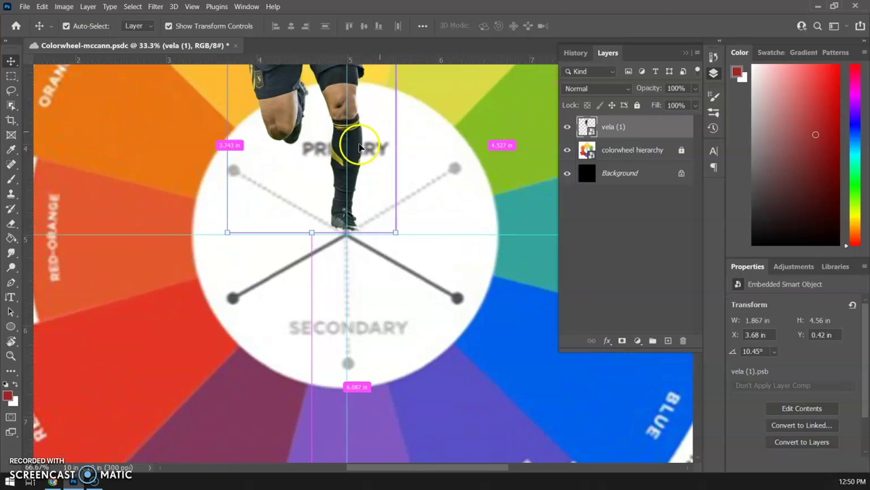
drag(375, 105, 382, 324)
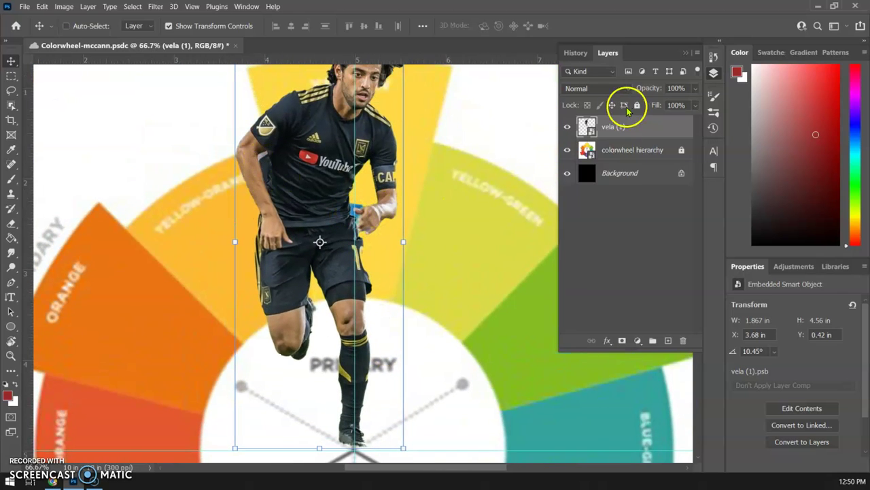
double_click(587, 129)
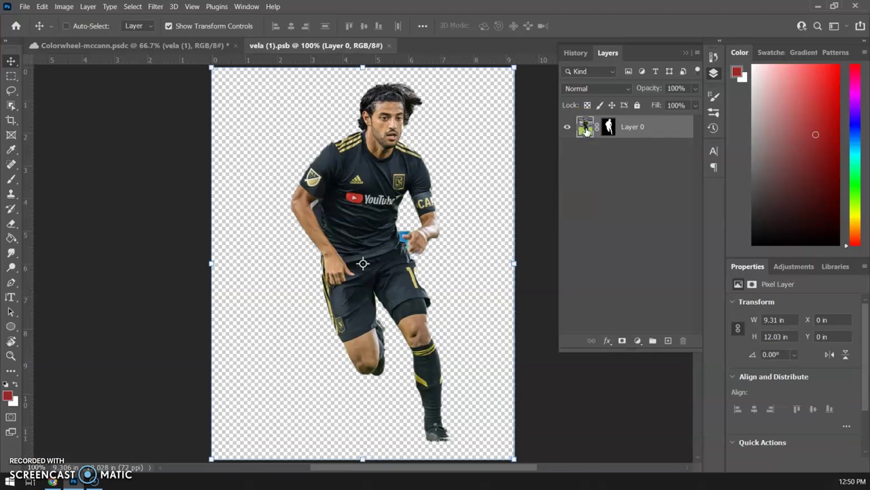
click(608, 127)
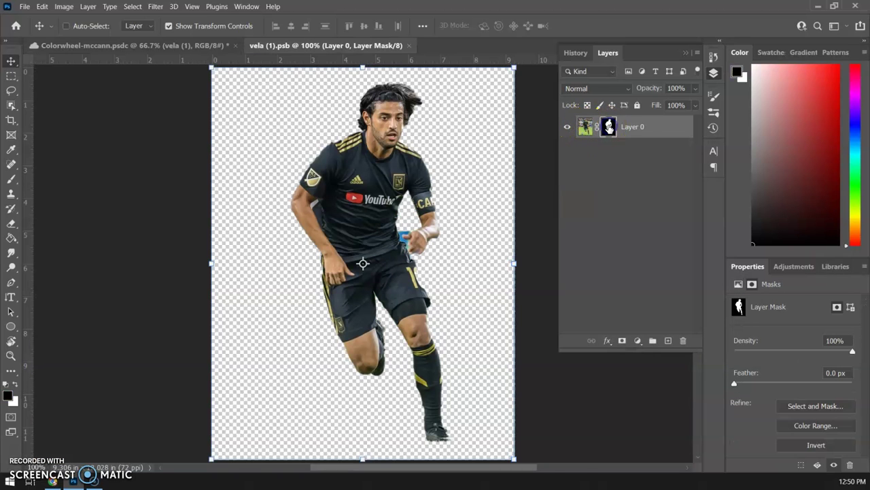
click(11, 179)
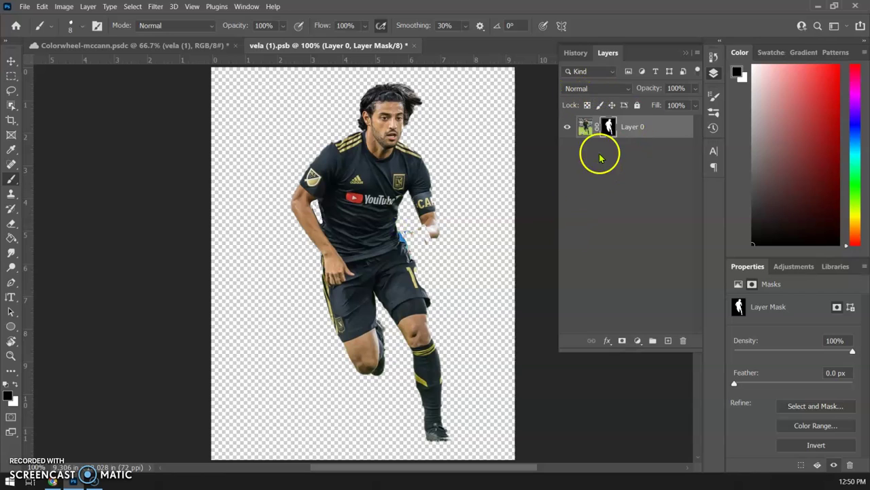
click(414, 45)
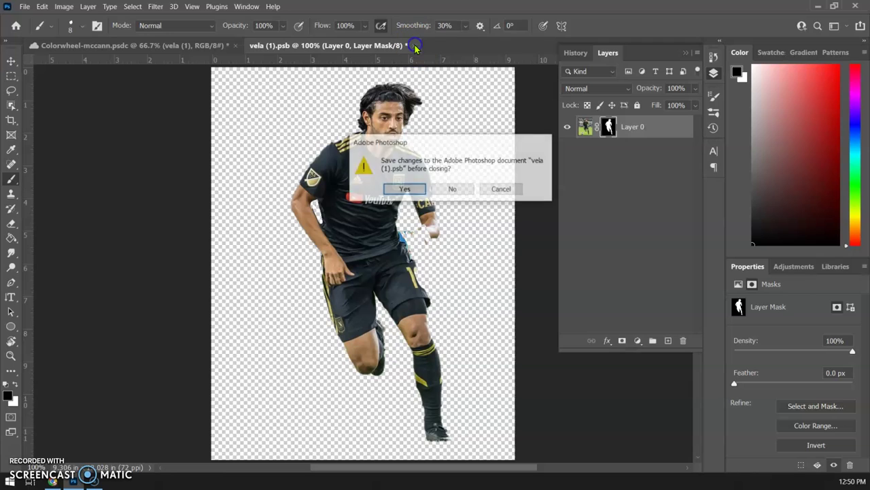
click(402, 190)
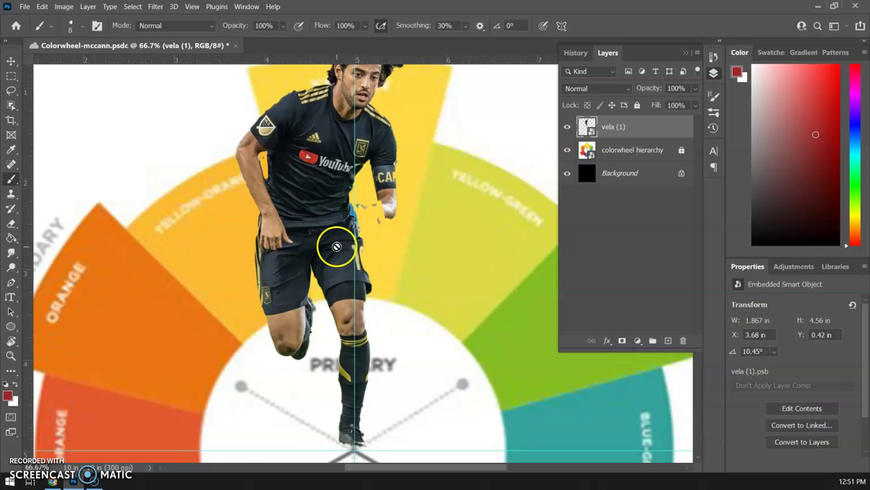
Step: Reopen the original vela photo from the Desktop to compare it with the edited smart object, and close it
scroll(343, 253, down, 2)
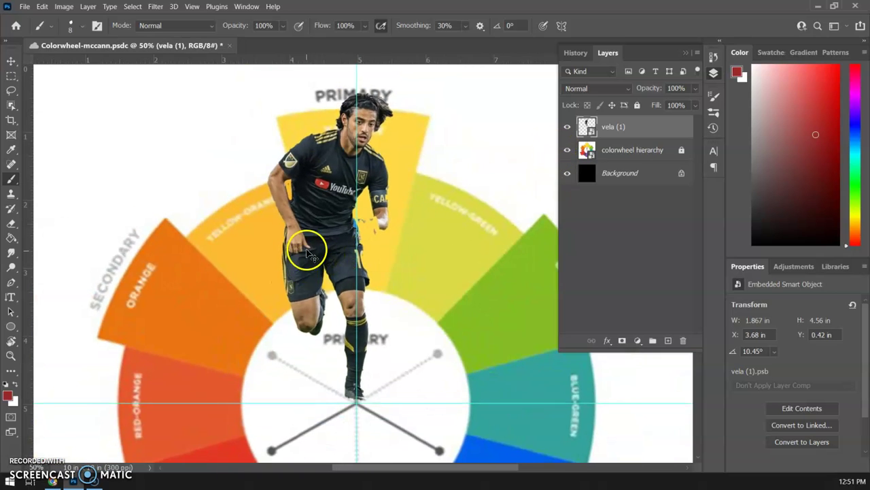
drag(421, 296, 382, 248)
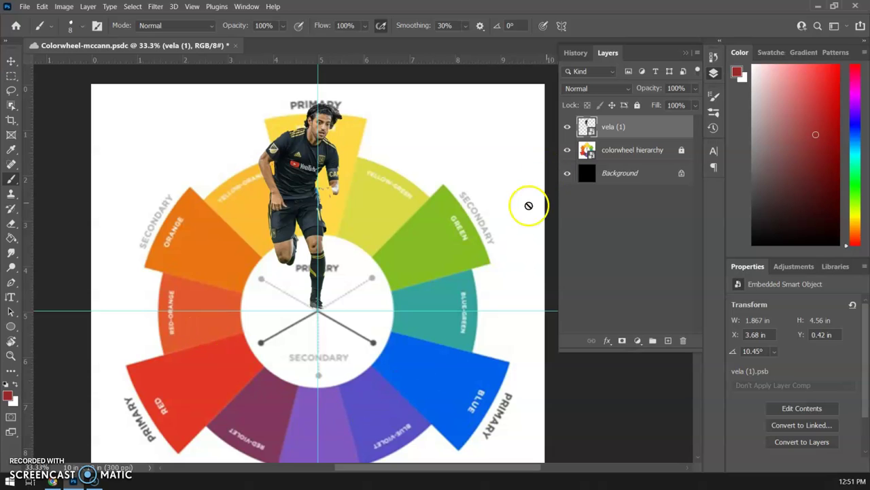
click(25, 7)
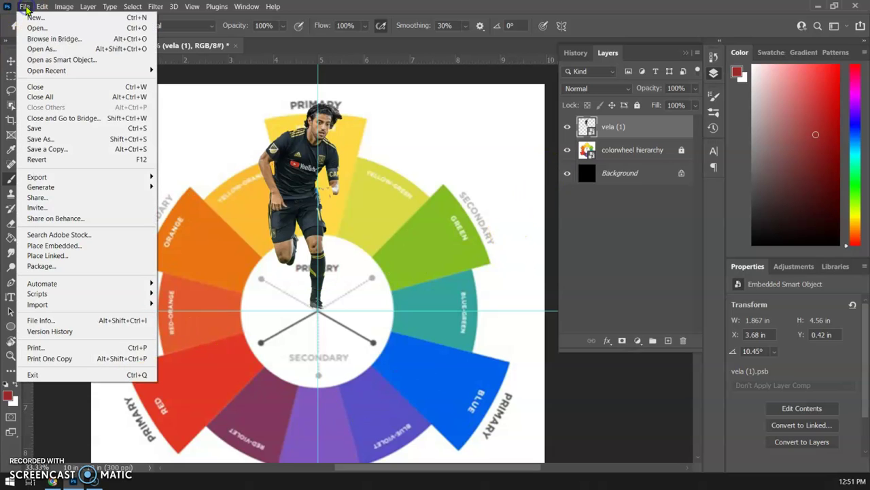
click(34, 28)
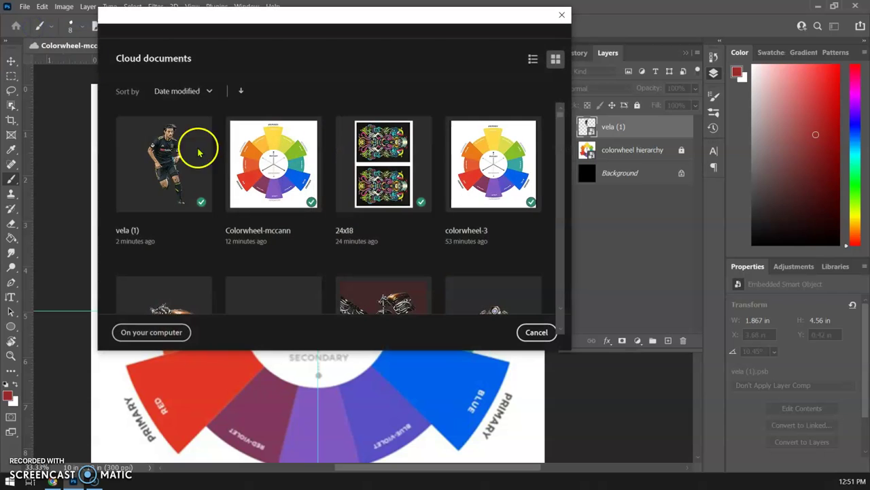
click(170, 332)
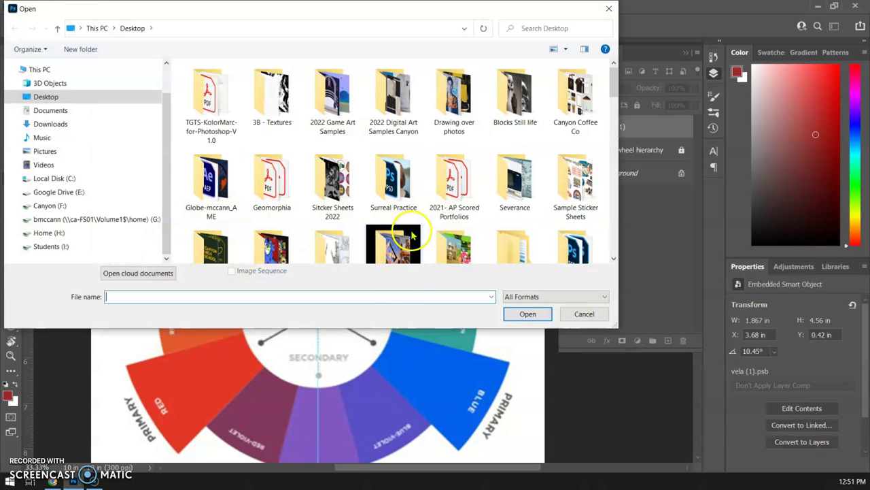
scroll(413, 235, down, 5)
click(393, 122)
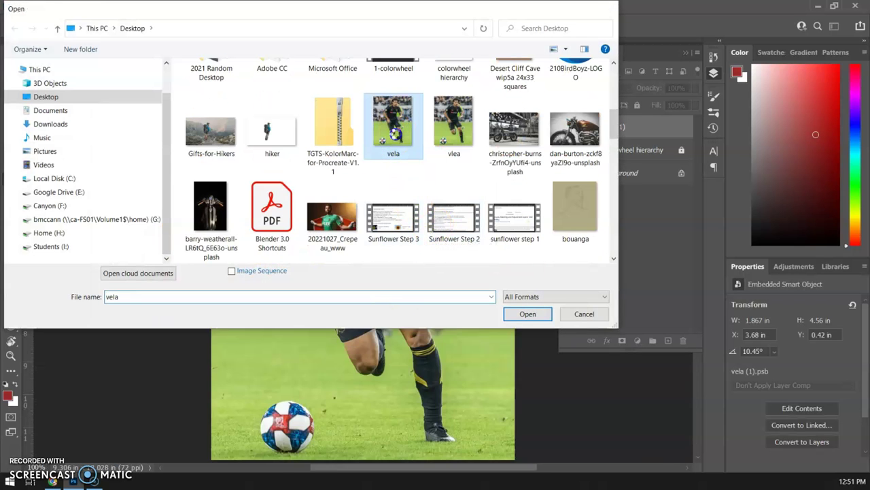
double_click(394, 133)
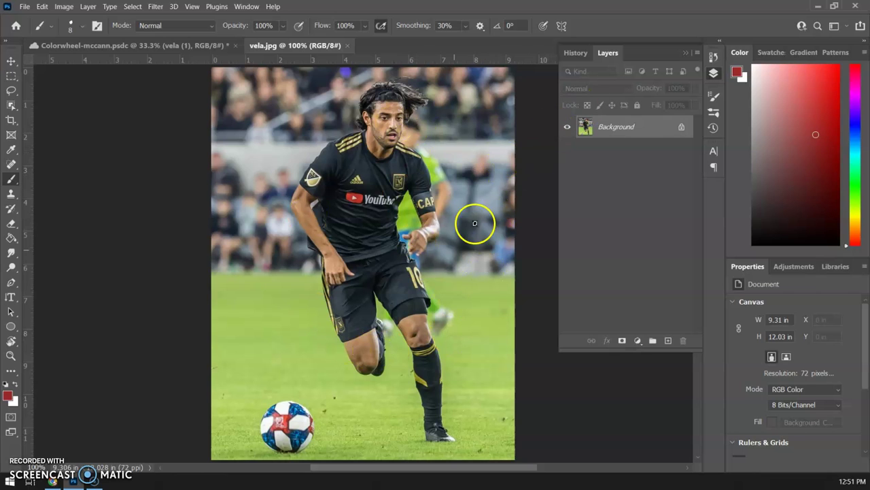
click(24, 7)
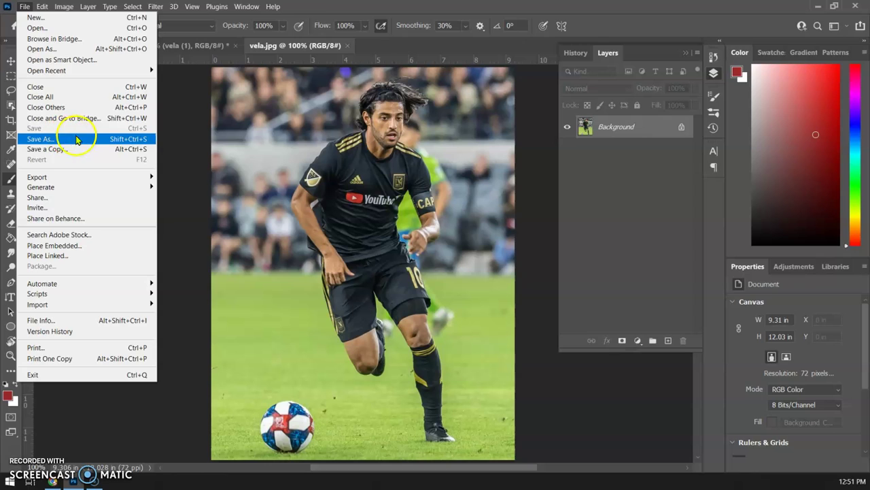
click(346, 46)
click(347, 46)
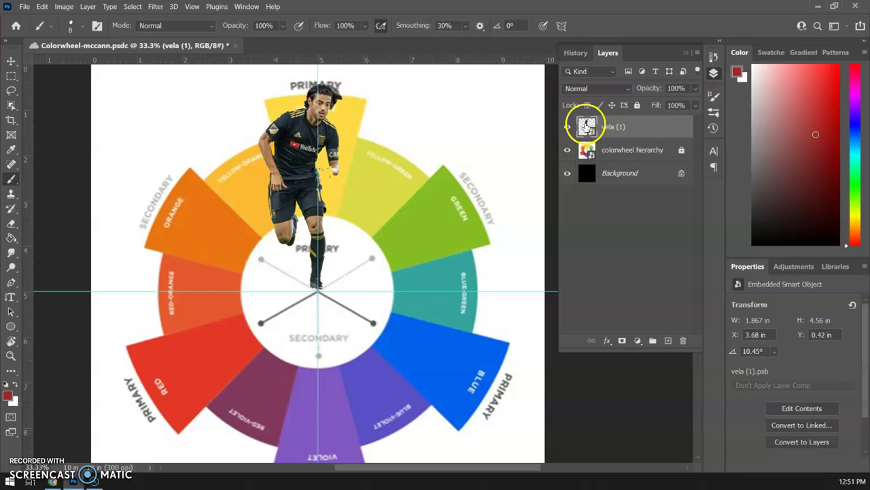
click(559, 161)
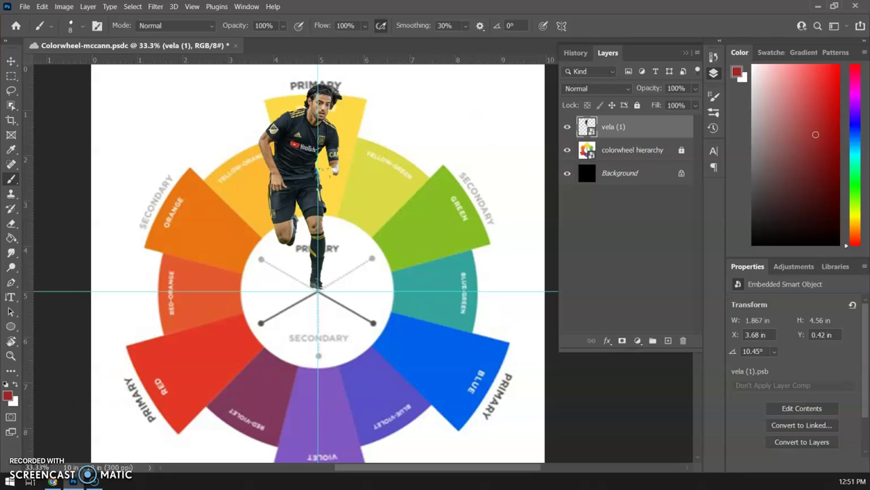